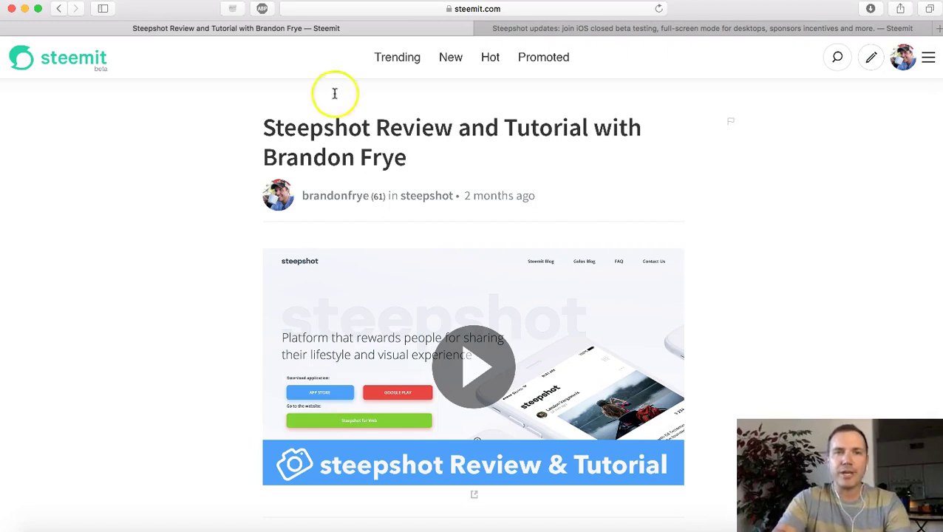
Switch to the Steepshot updates post about the iOS closed beta and skim its opening
click(575, 28)
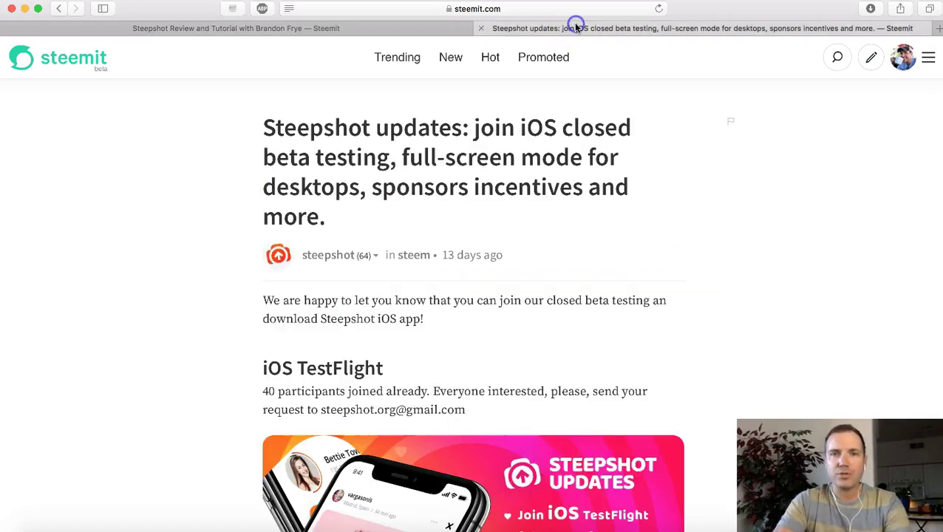
click(91, 224)
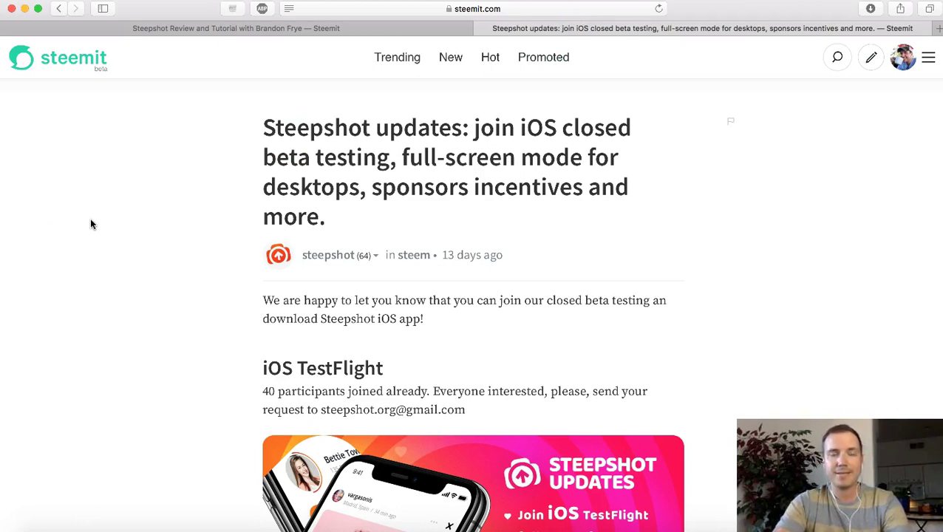
drag(215, 210, 176, 208)
scroll(175, 207, down, 5)
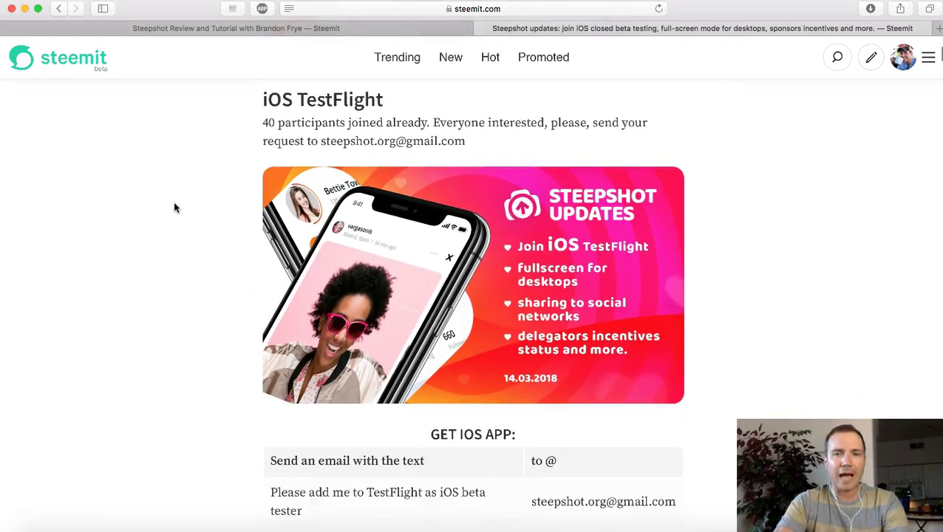
scroll(174, 208, up, 5)
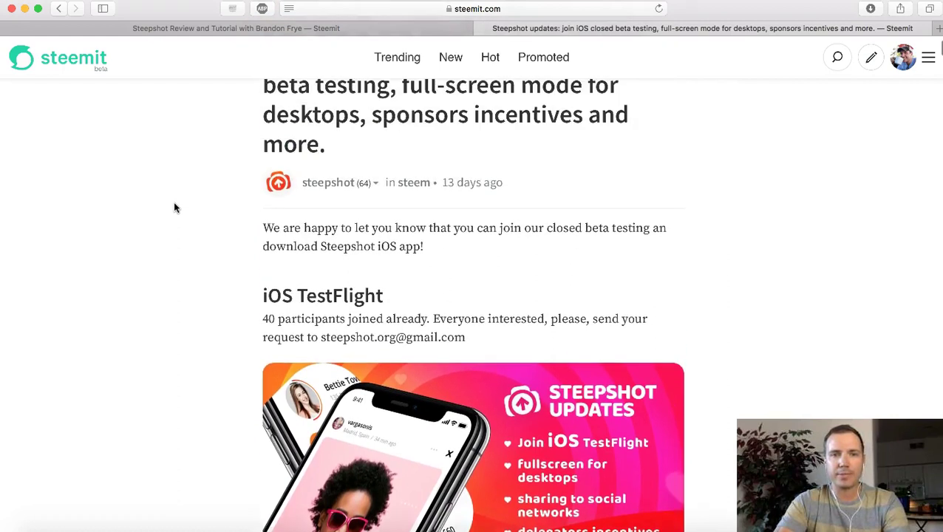
scroll(174, 207, up, 1)
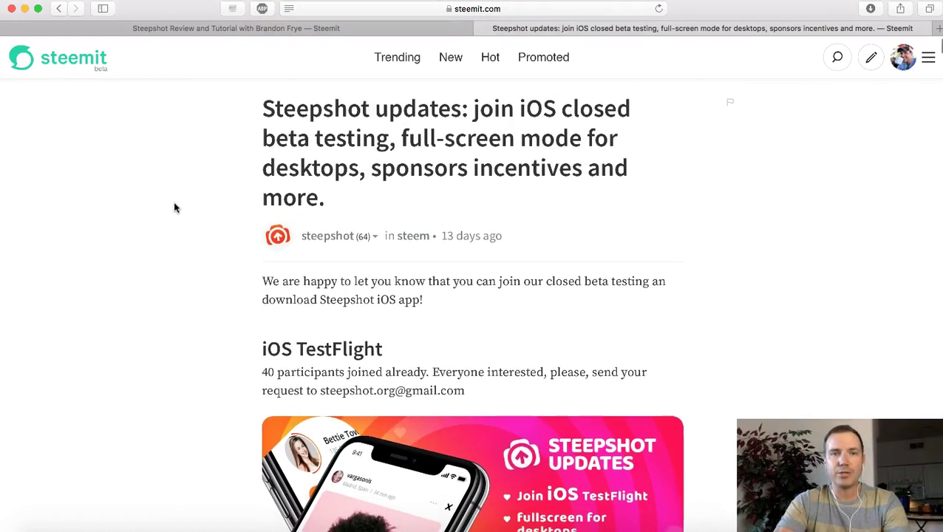
Read on to the sections on sharing to six social networks and Delete / Edit post
click(179, 191)
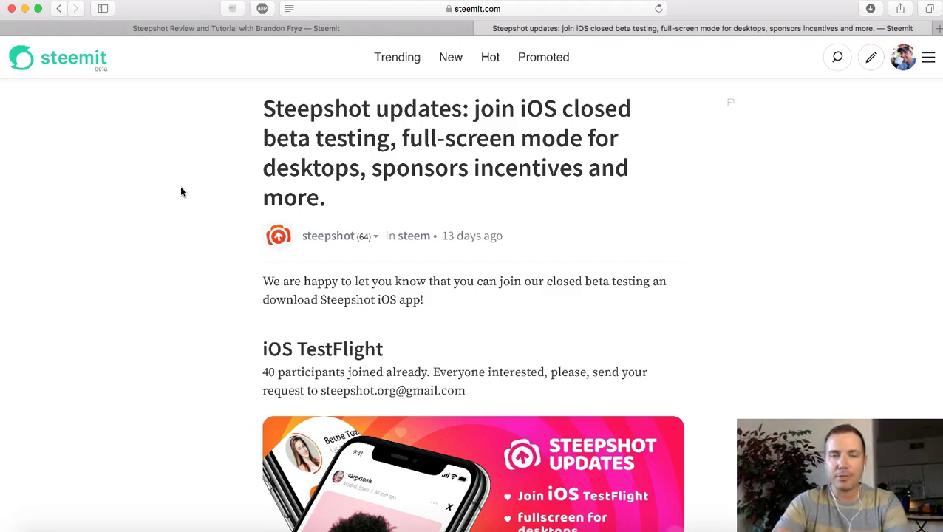
scroll(181, 193, down, 2)
scroll(181, 192, up, 2)
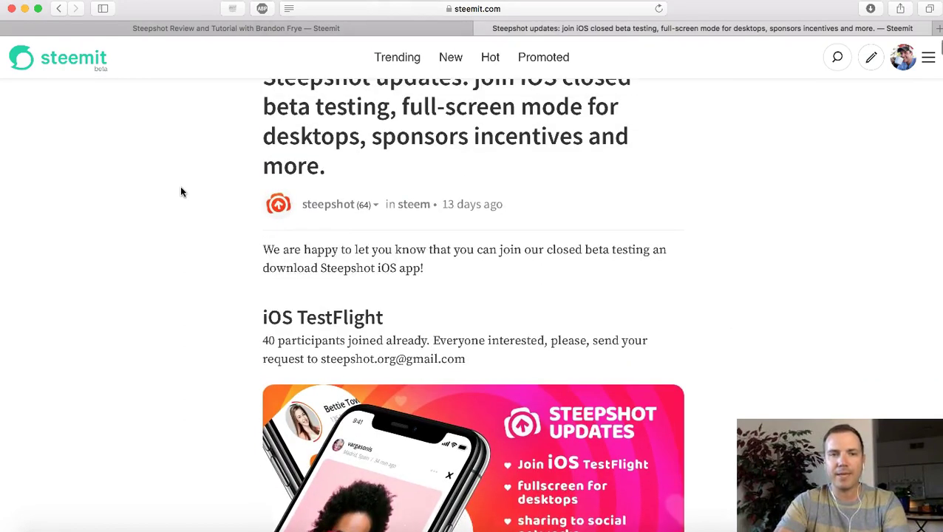
scroll(181, 192, up, 1)
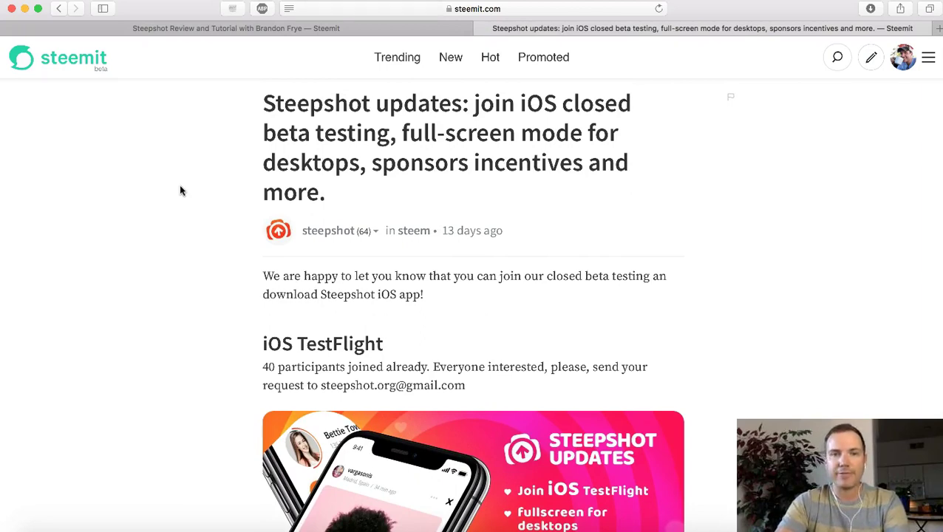
scroll(179, 190, down, 15)
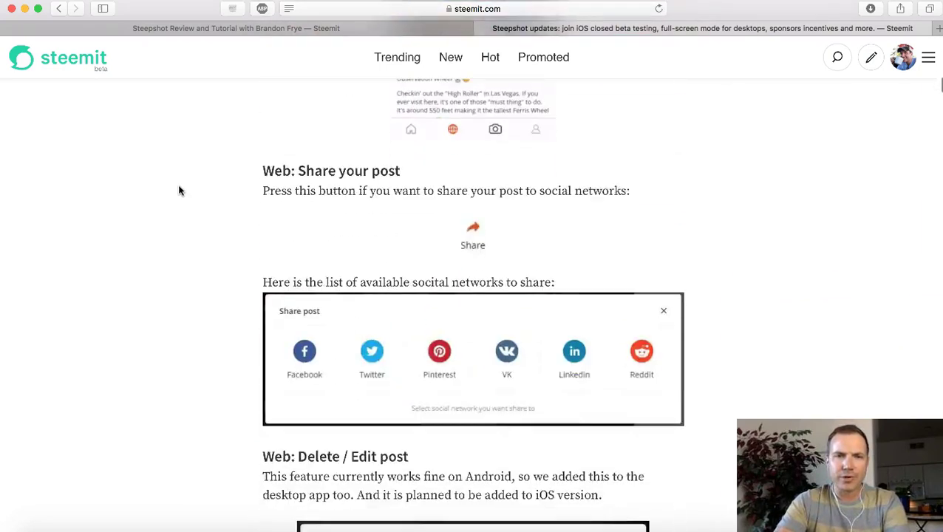
Scroll through the rest of the Steepshot updates article
scroll(178, 191, down, 20)
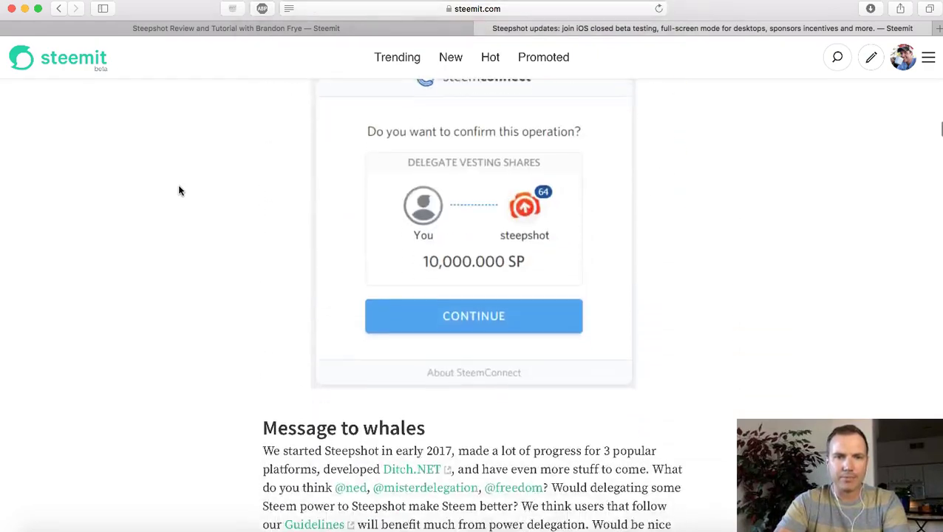
scroll(178, 190, down, 8)
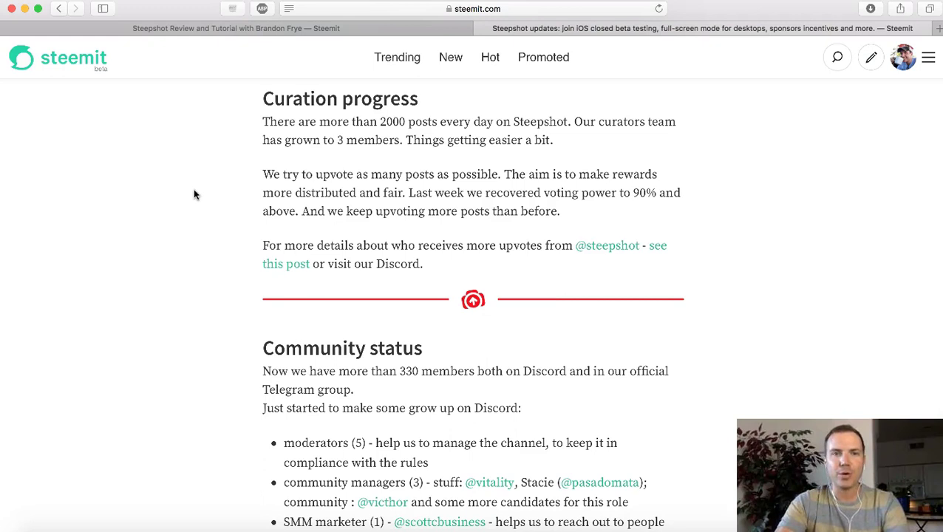
scroll(194, 194, down, 4)
scroll(195, 194, down, 2)
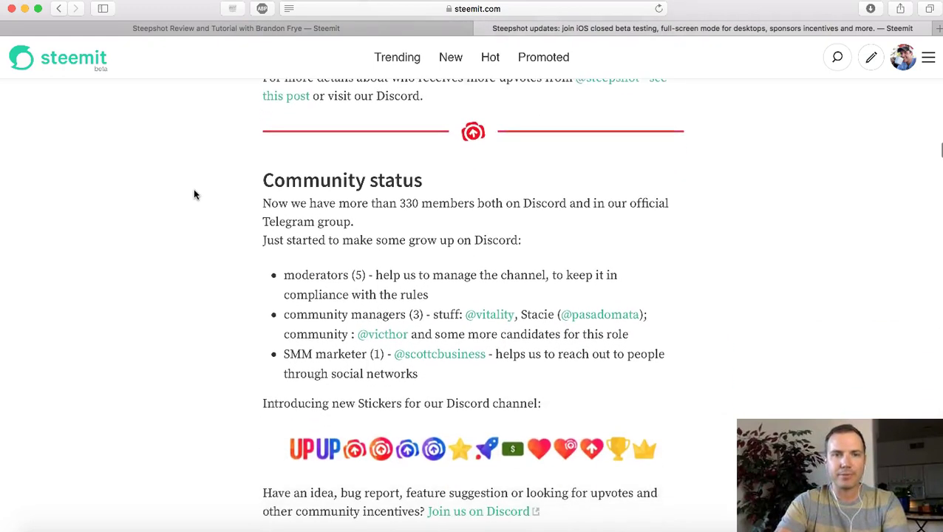
Bring up the mirrored iPhone home screen over the Steemit page
click(205, 175)
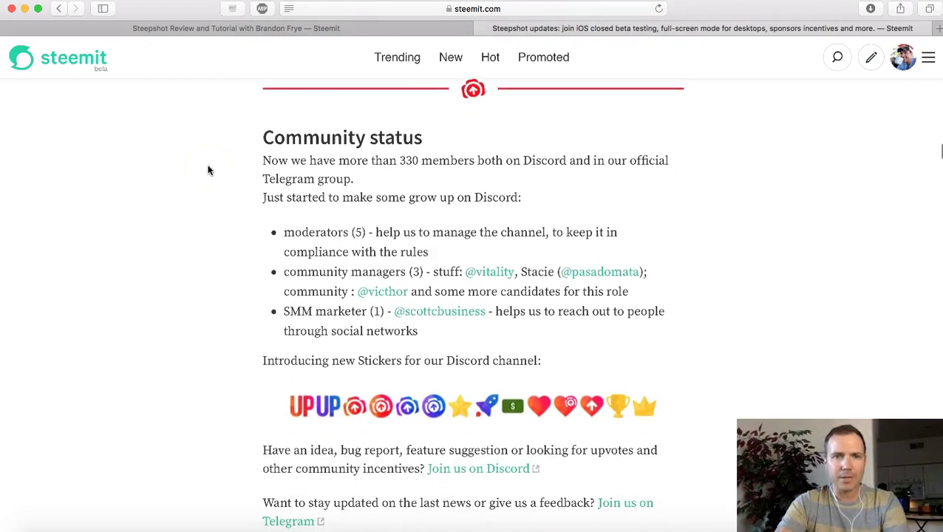
click(196, 181)
scroll(192, 181, down, 4)
scroll(190, 181, up, 2)
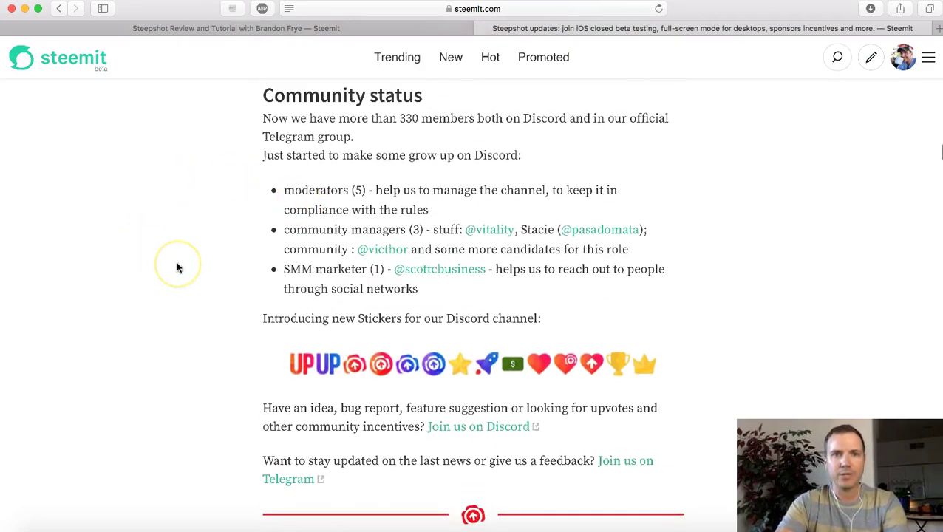
scroll(177, 267, up, 20)
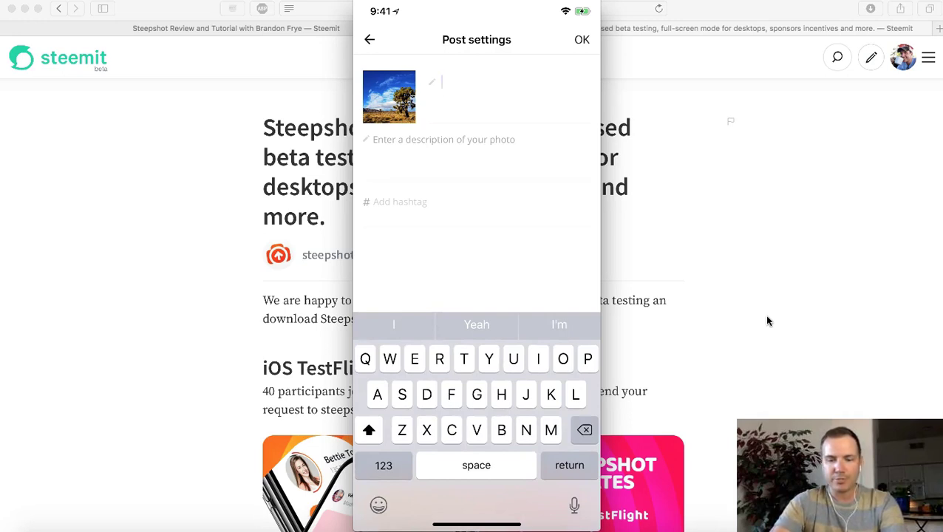
Title the photo 'Joshua Tree National Park, California' and describe it as a great Joshua Tree shot
text(Joshua )
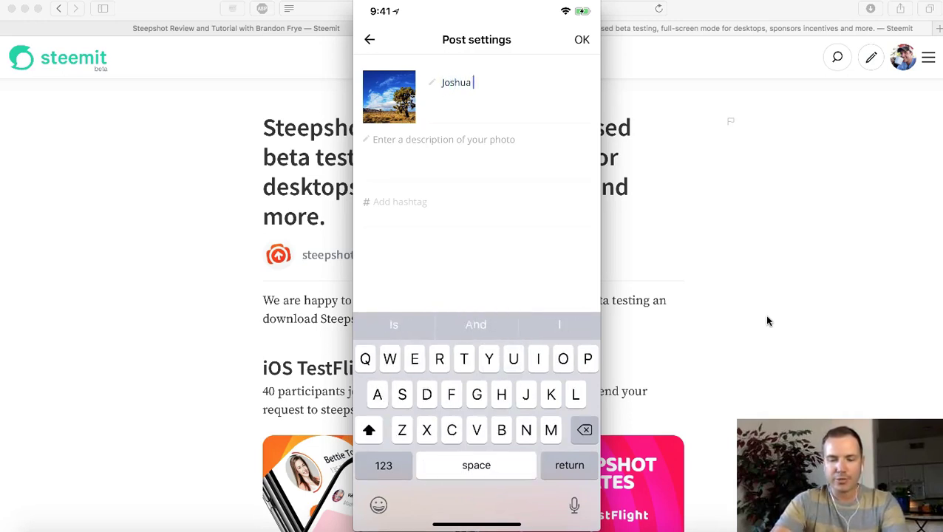
text(Tree National Park, California)
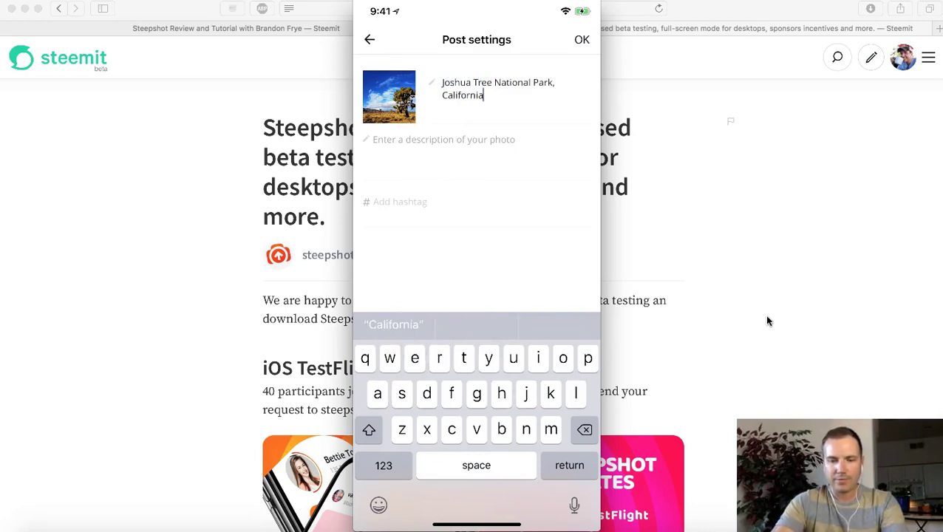
key(Return)
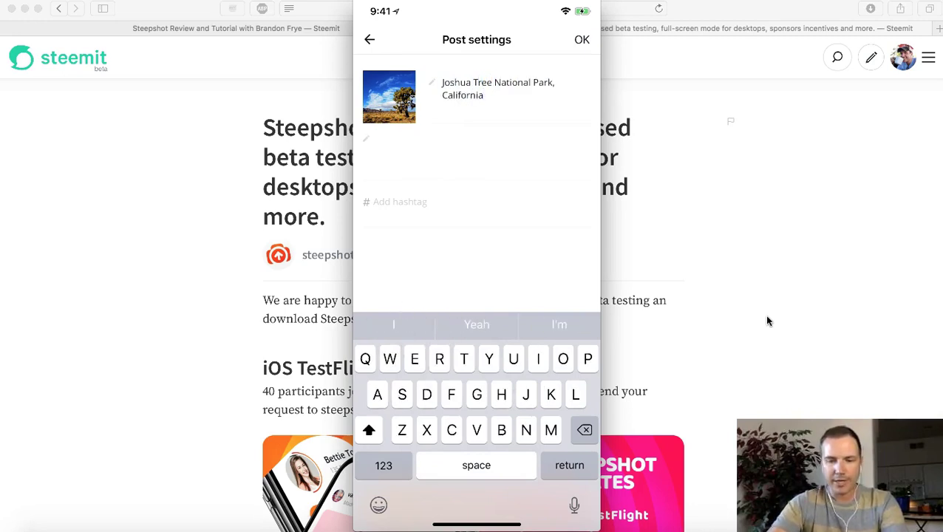
text(Great shot I grabbed of a Joshua Tree in Joshua Tree National Park.)
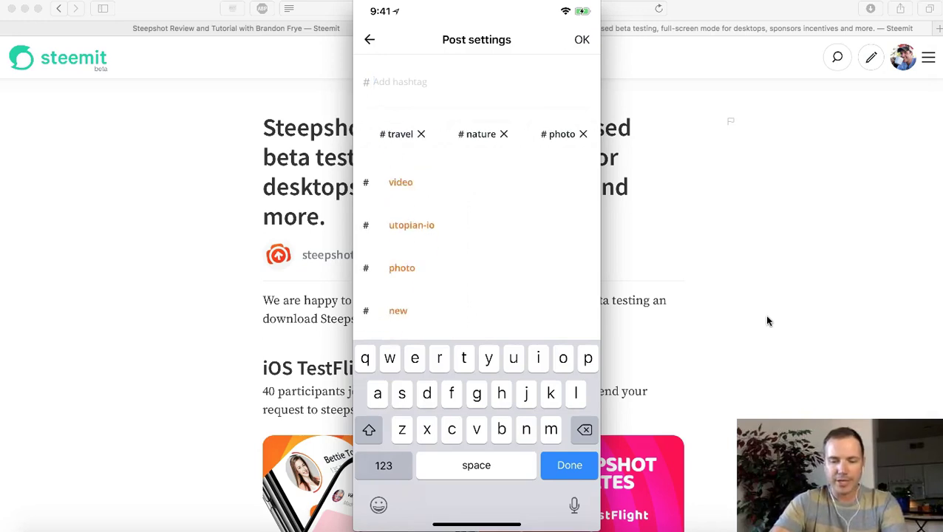
Add joshuatree as a hashtag on the Joshua Tree post
text(jo)
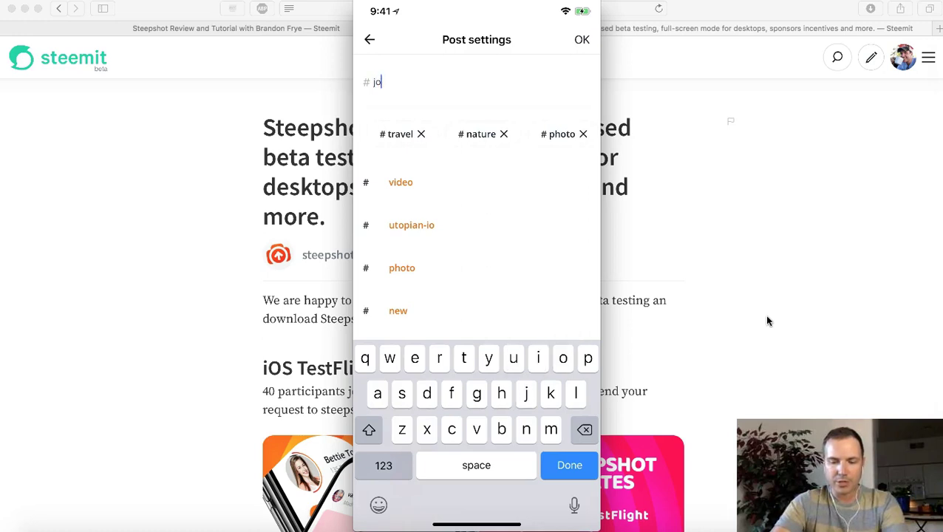
text(shuatree)
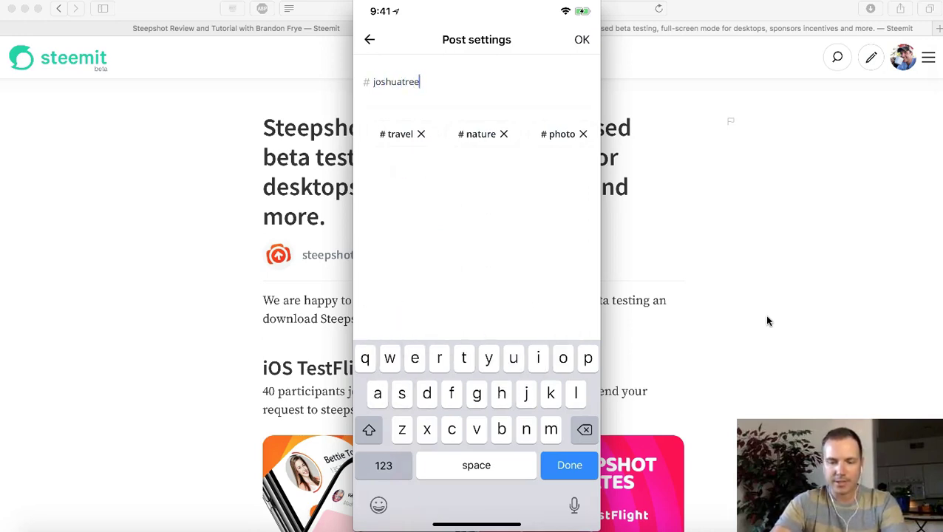
key(Return)
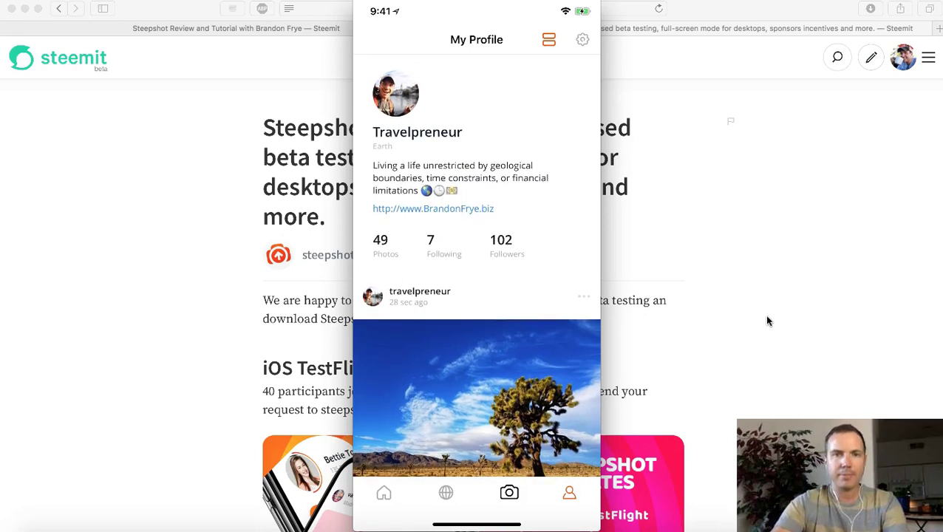
Open the Joshua Tree National Park, California post from the Steemit profile blog in Chrome
click(141, 276)
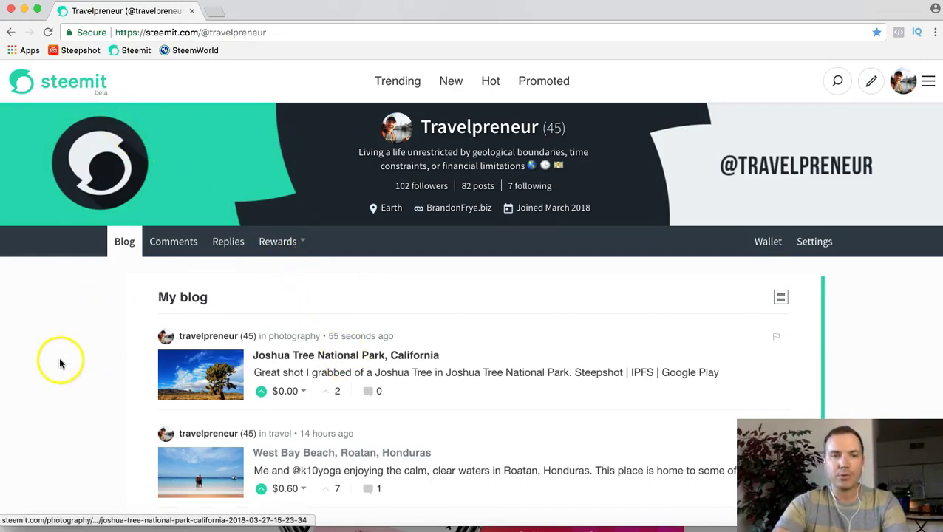
scroll(62, 361, down, 2)
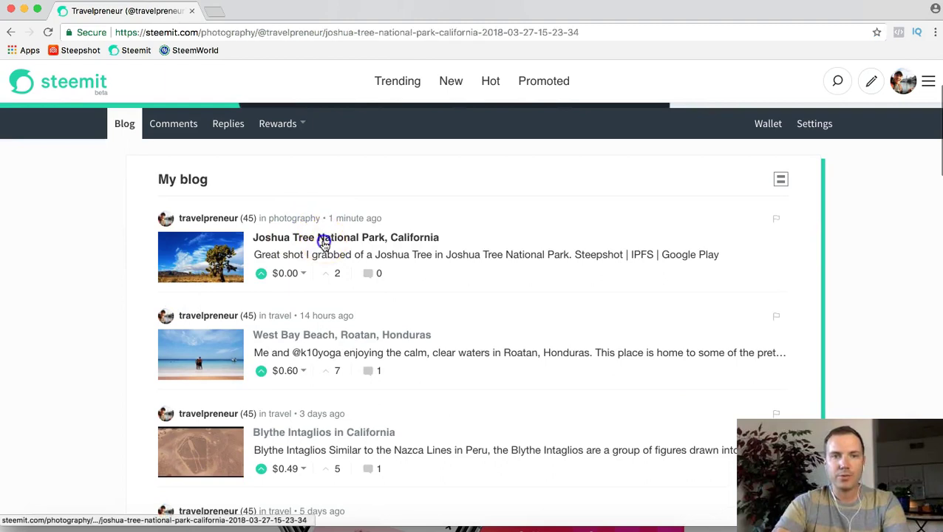
click(324, 238)
scroll(138, 212, down, 5)
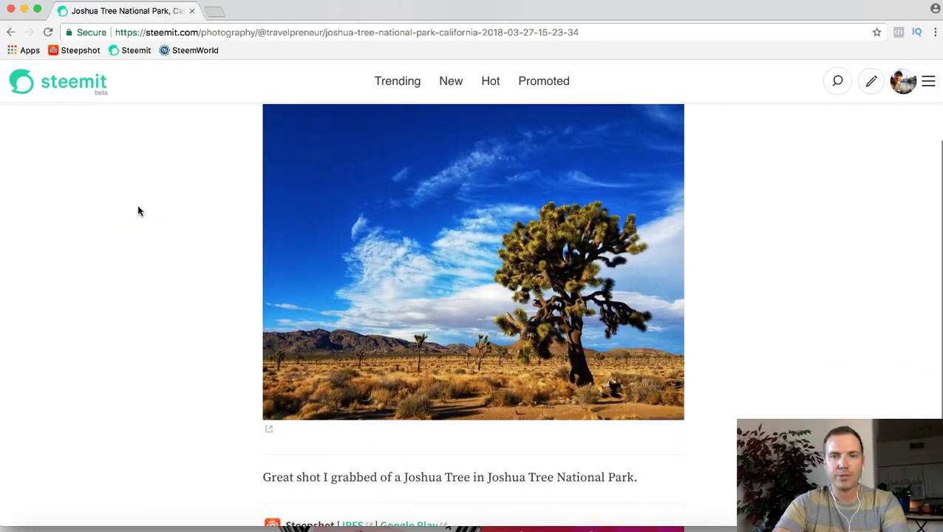
scroll(138, 211, down, 2)
scroll(138, 212, up, 5)
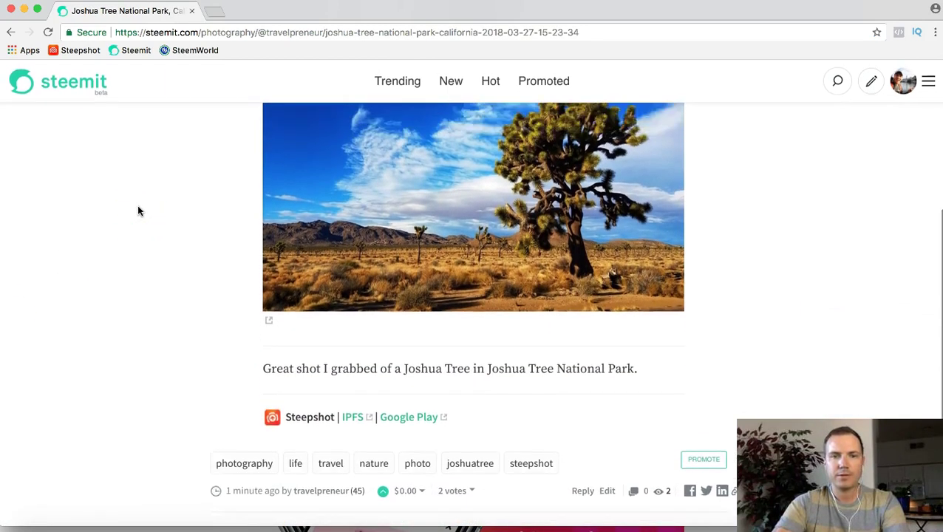
Open your Steepshot web profile and browse its posts, led by the Joshua Tree post
click(79, 52)
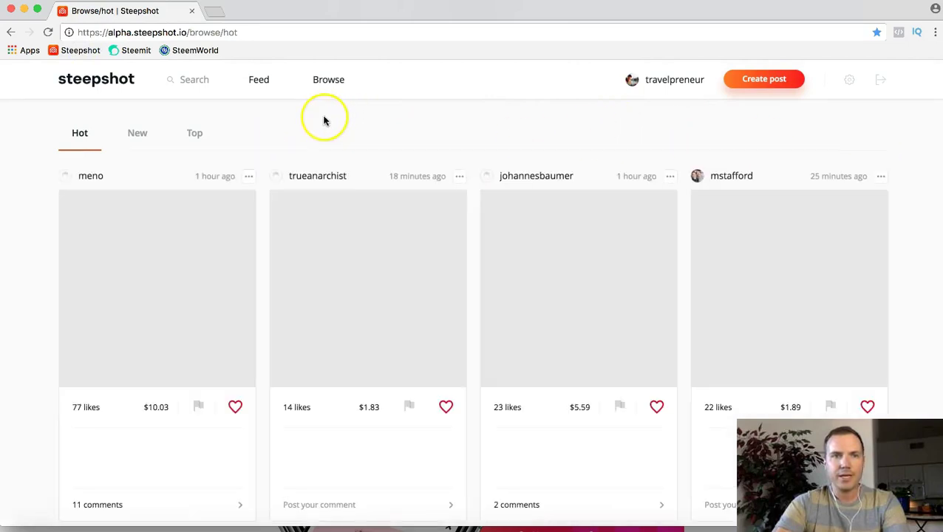
click(676, 79)
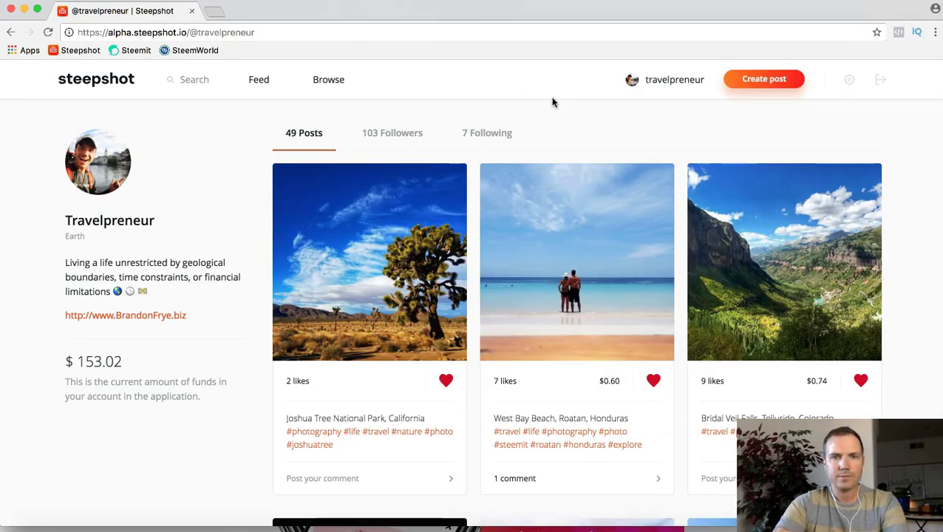
click(374, 246)
scroll(253, 280, down, 5)
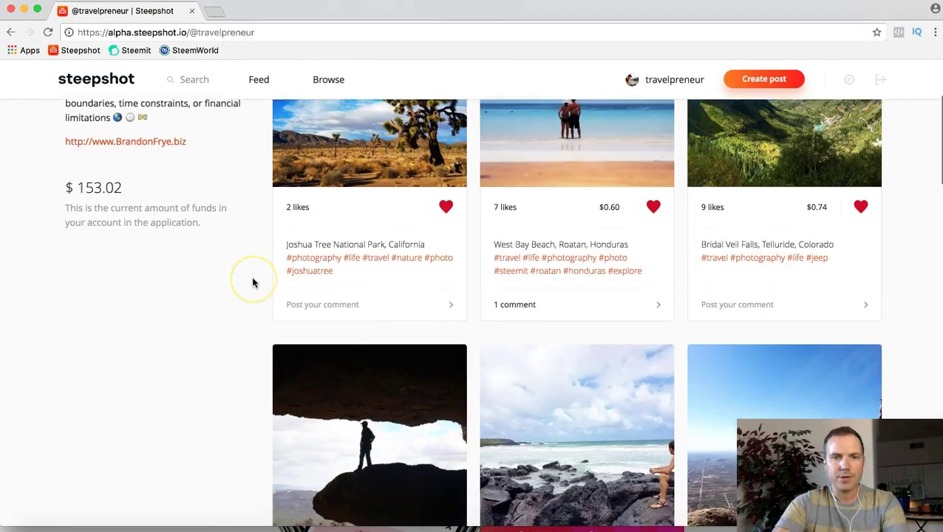
scroll(252, 282, up, 5)
click(25, 276)
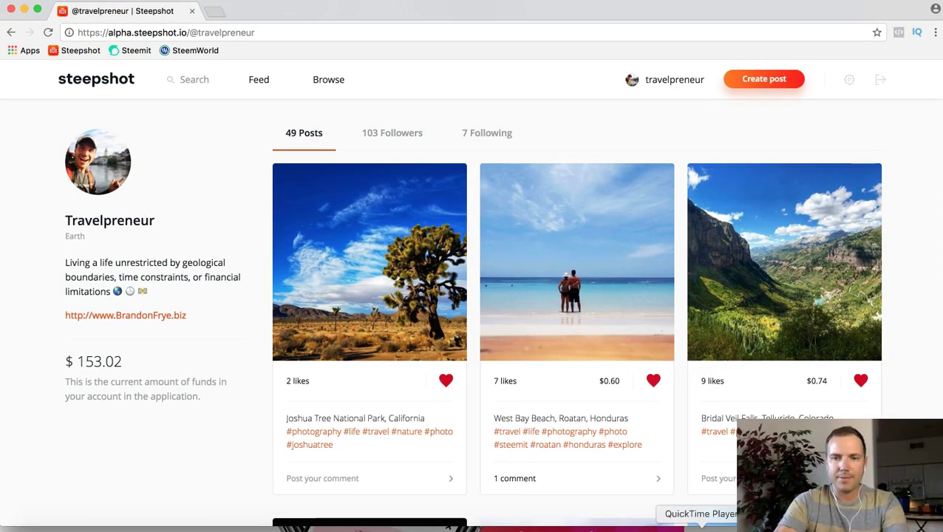
Bring the iPhone mirror forward and show My Profile's 49 photos in grid layout
click(701, 526)
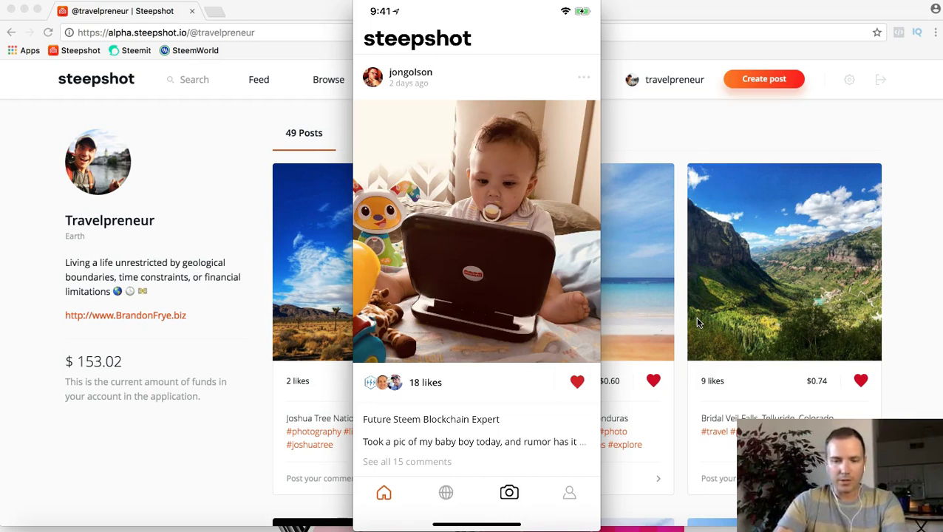
click(675, 329)
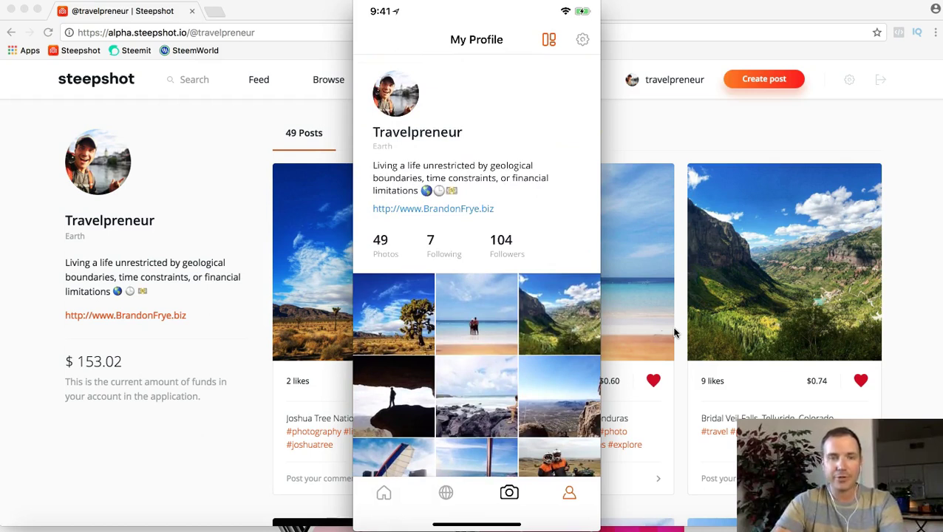
Return to the 'Steepshot updates: join iOS closed beta testing' post in Safari
click(136, 525)
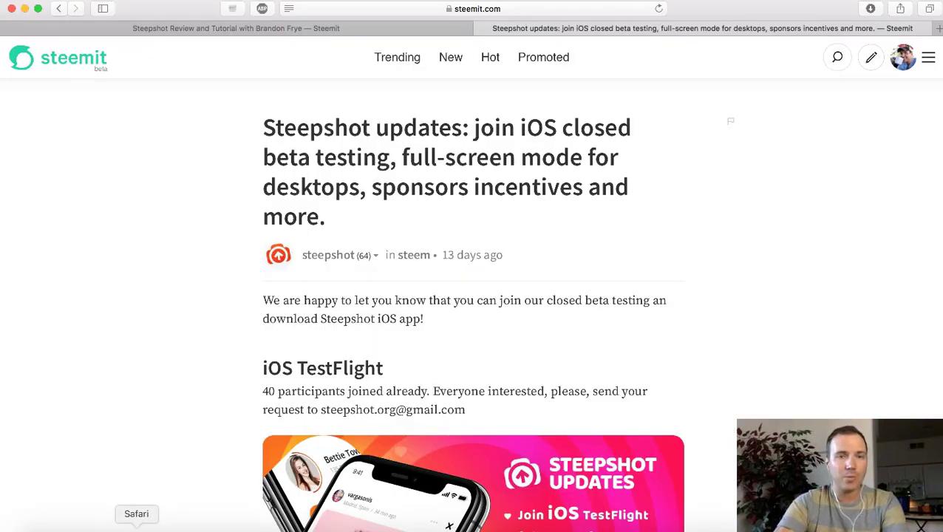
click(216, 168)
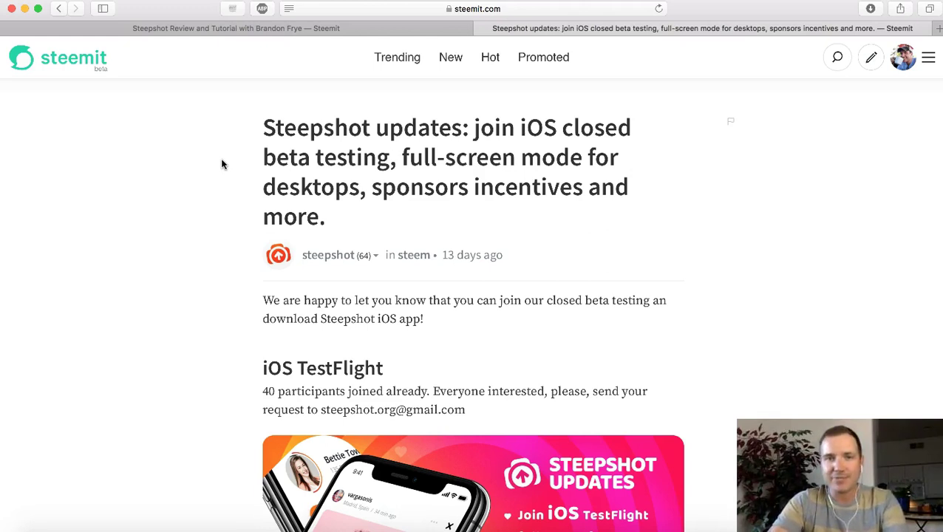
click(234, 160)
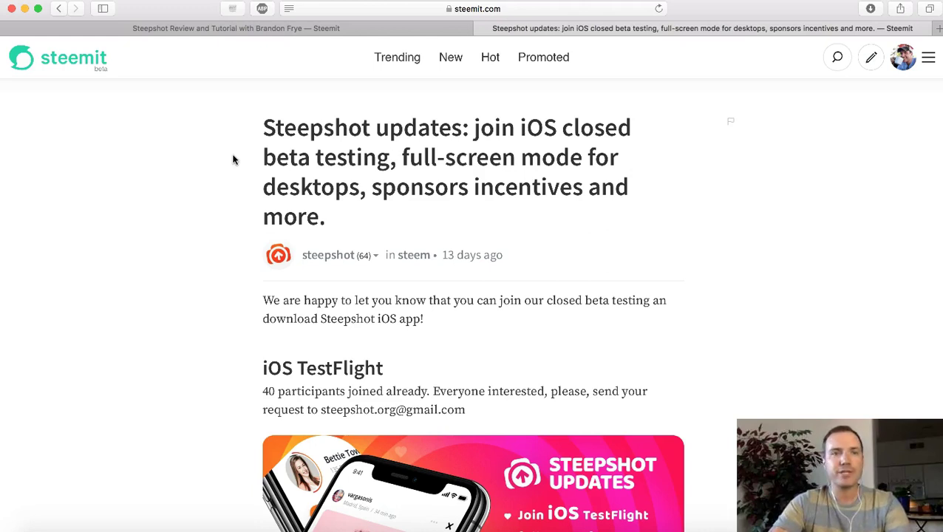
click(265, 143)
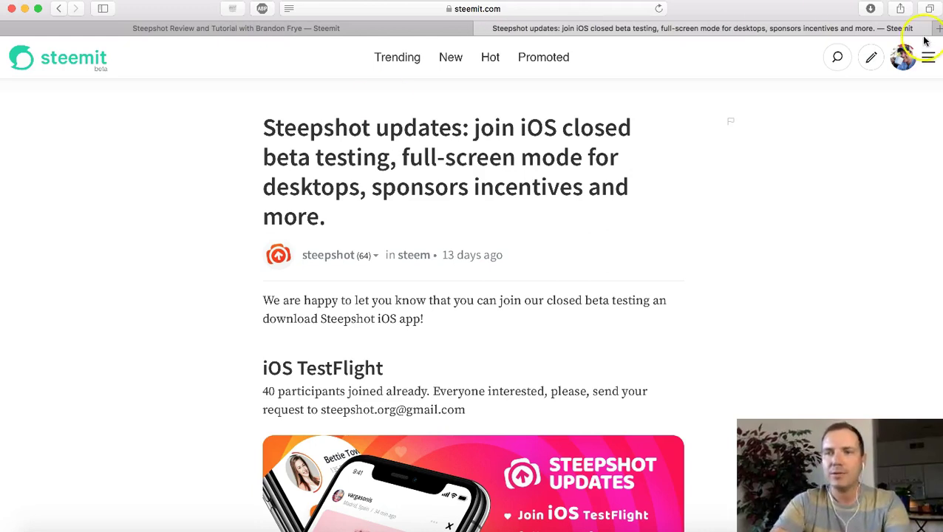
Load the 'All About Delegation (And Where to Invest!)' post into the Steem comment picker
click(140, 219)
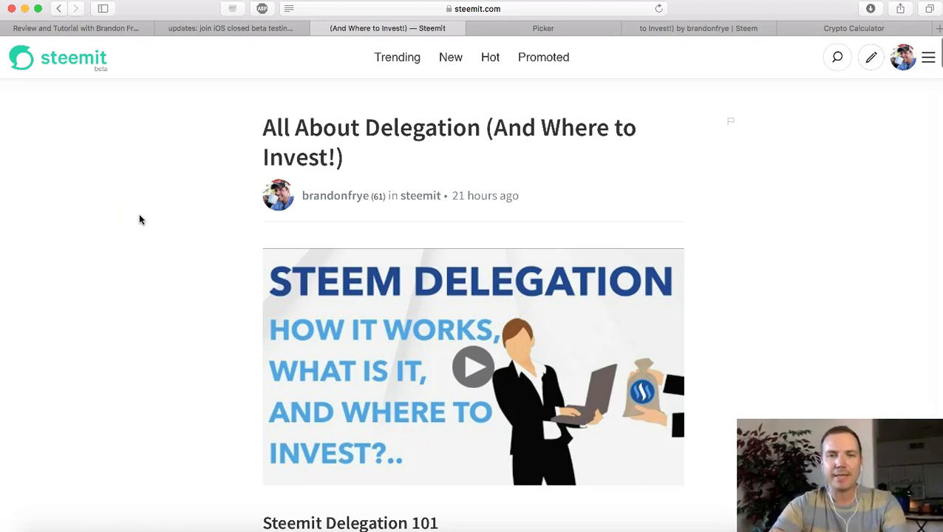
click(170, 222)
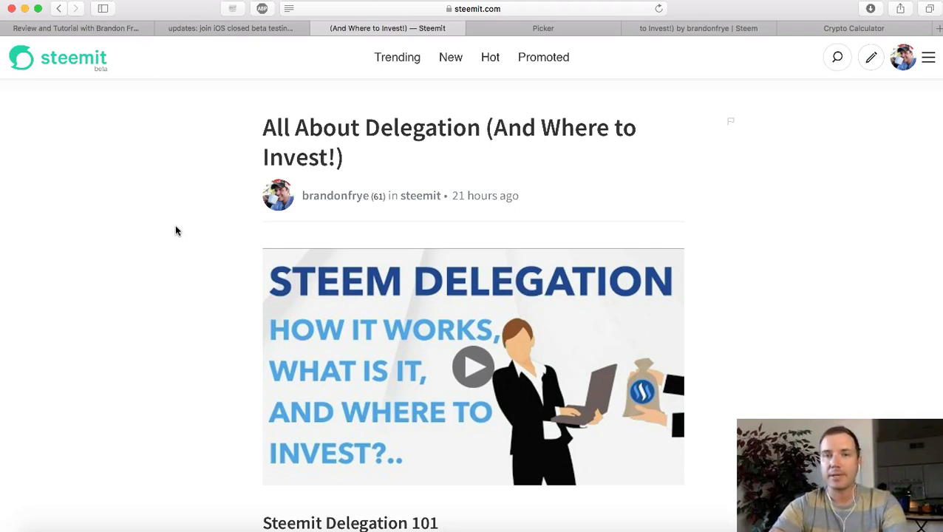
click(197, 221)
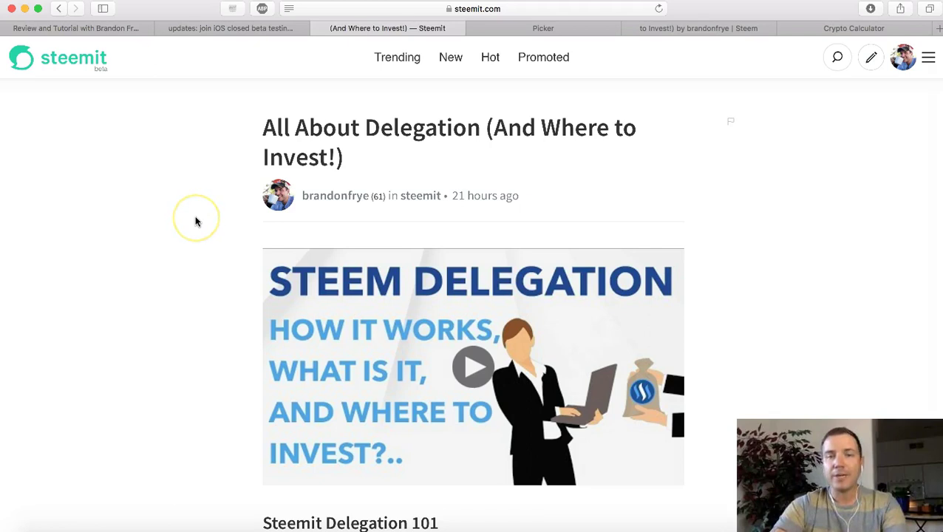
click(443, 65)
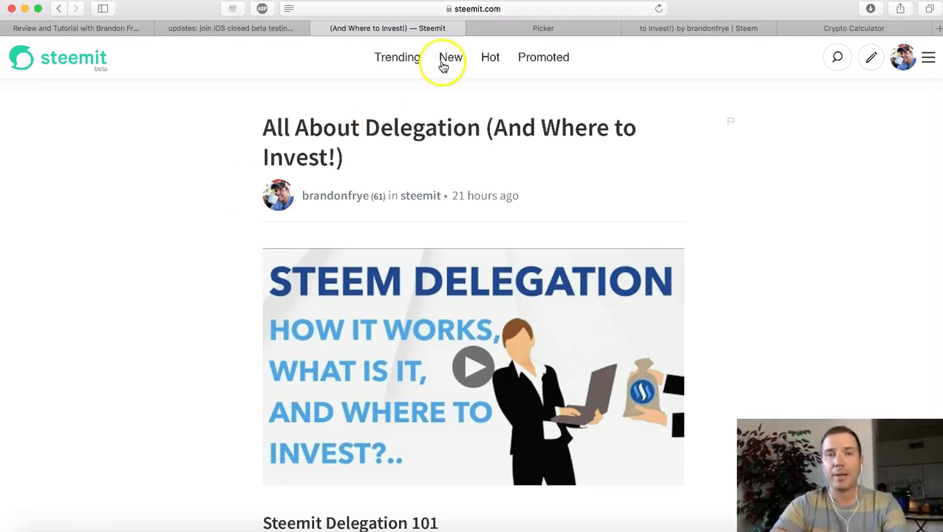
click(550, 27)
Pick a random winner among the delegation post's 35 commenters, then view its voters on steemd
click(305, 197)
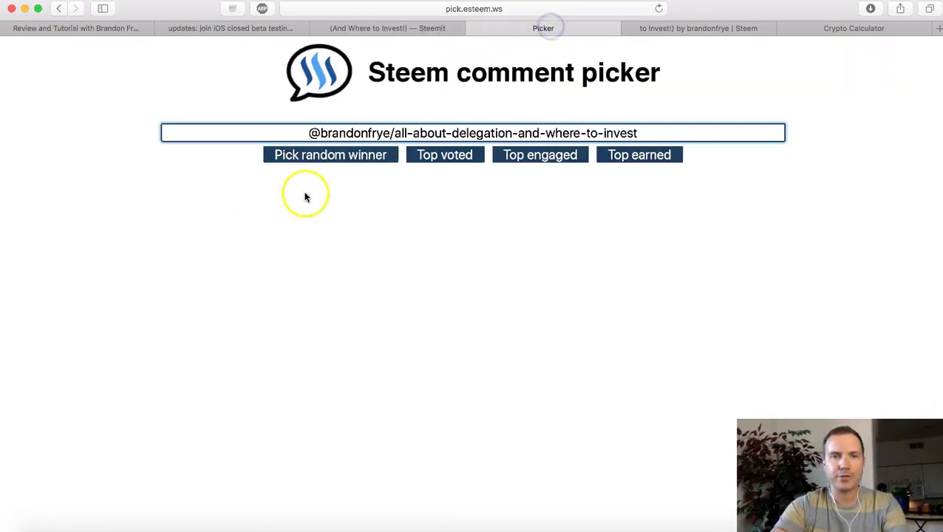
click(337, 155)
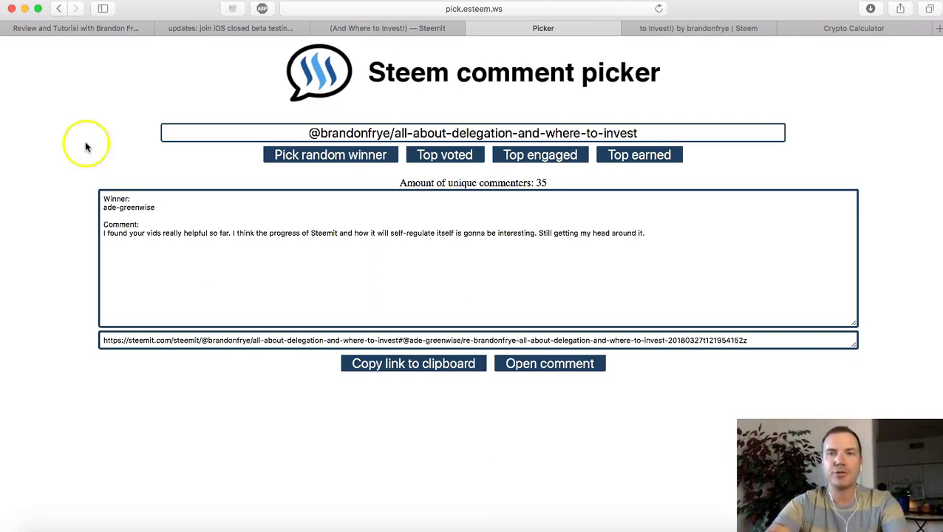
click(704, 29)
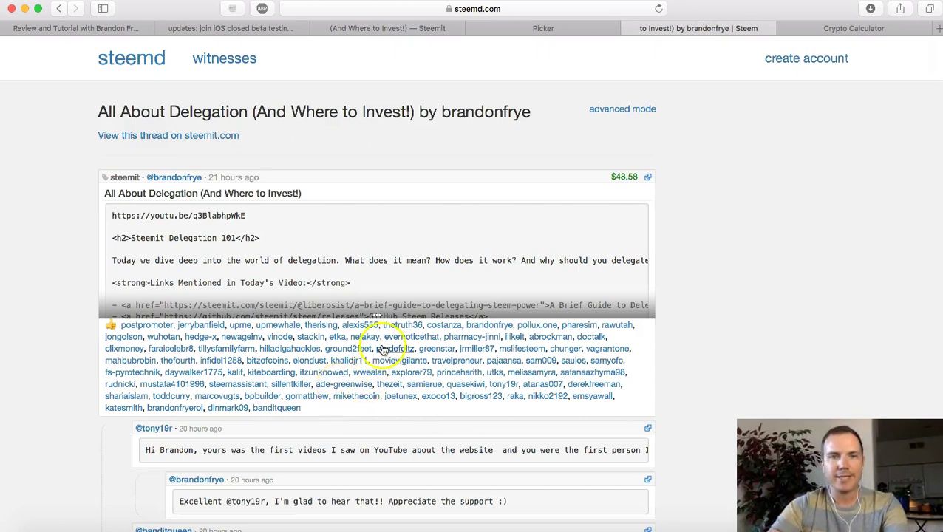
Check in CoinMarketCap's converter that the 10.97 SBD prize equals 20.00 USD
click(851, 28)
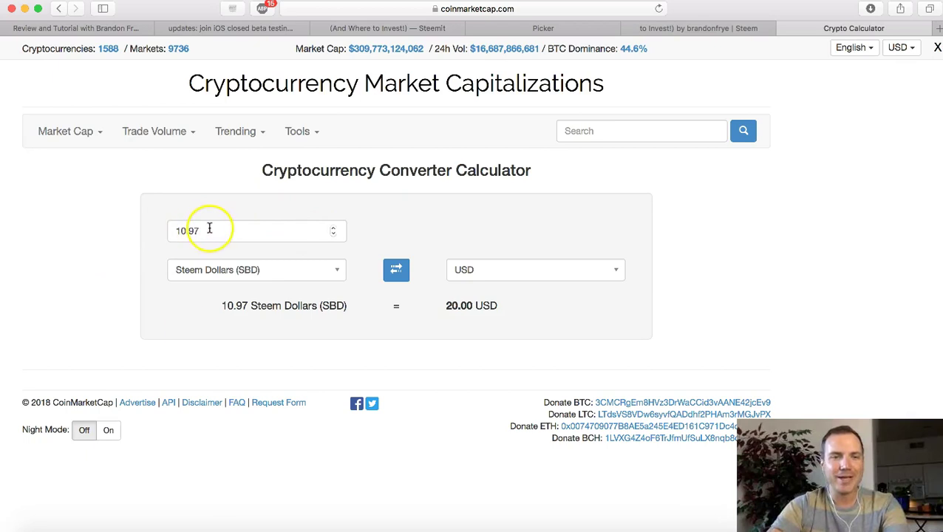
Review the 10.970 SBD winner transfer in the Steemit wallet history, then return to Safari
click(168, 521)
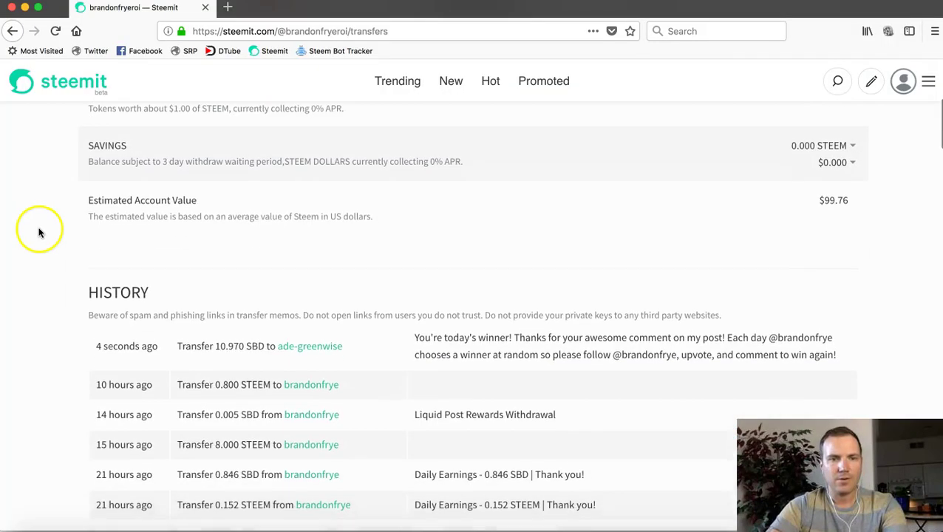
scroll(40, 233, down, 1)
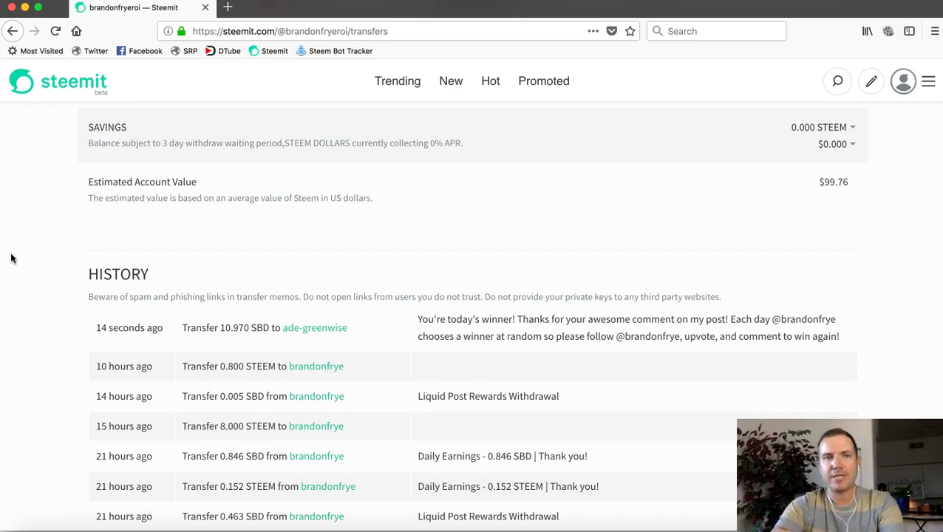
scroll(11, 258, up, 5)
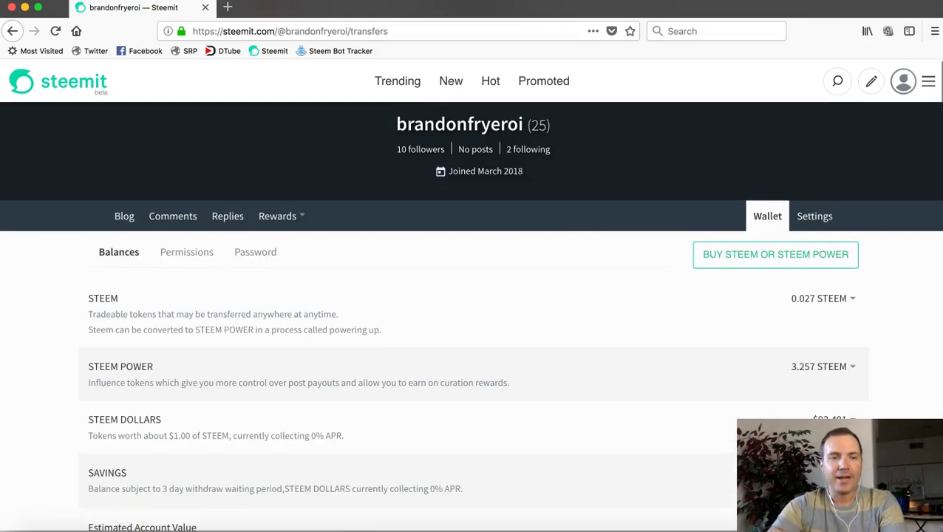
click(136, 526)
Switch back to the Steemit post 'updates: join iOS closed beta testing'
click(197, 29)
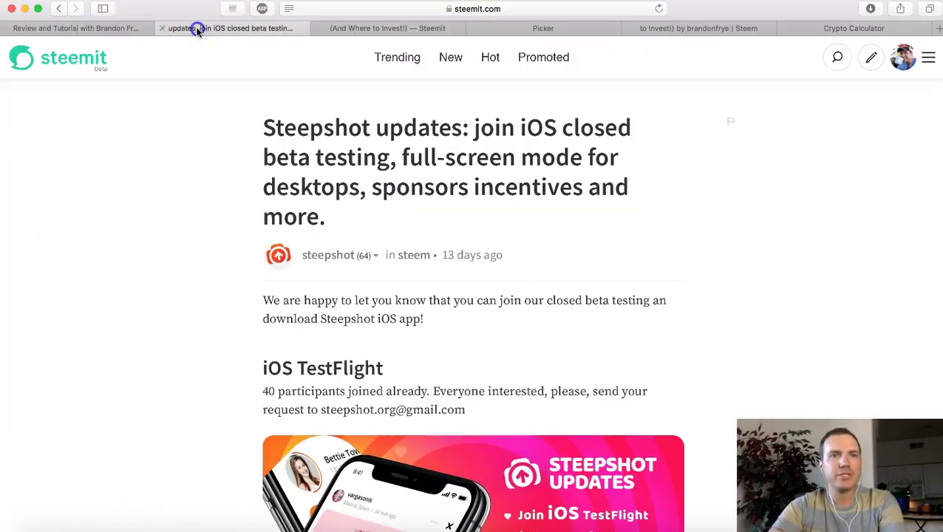